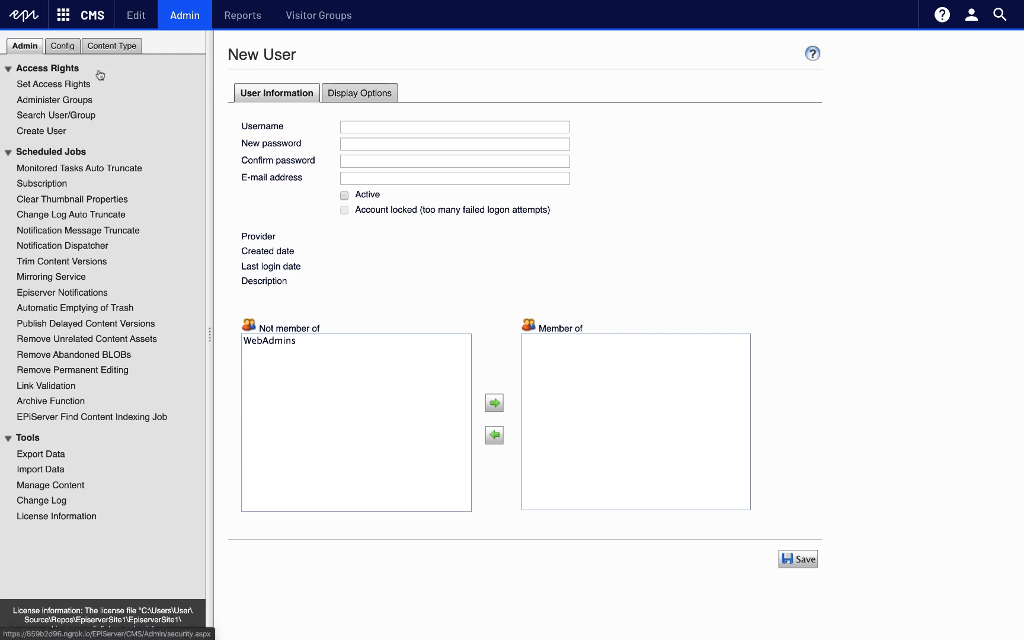
# Step: Confirm svenska is enabled in Manage Website Languages, then return to the Edit view
pyautogui.click(72, 48)
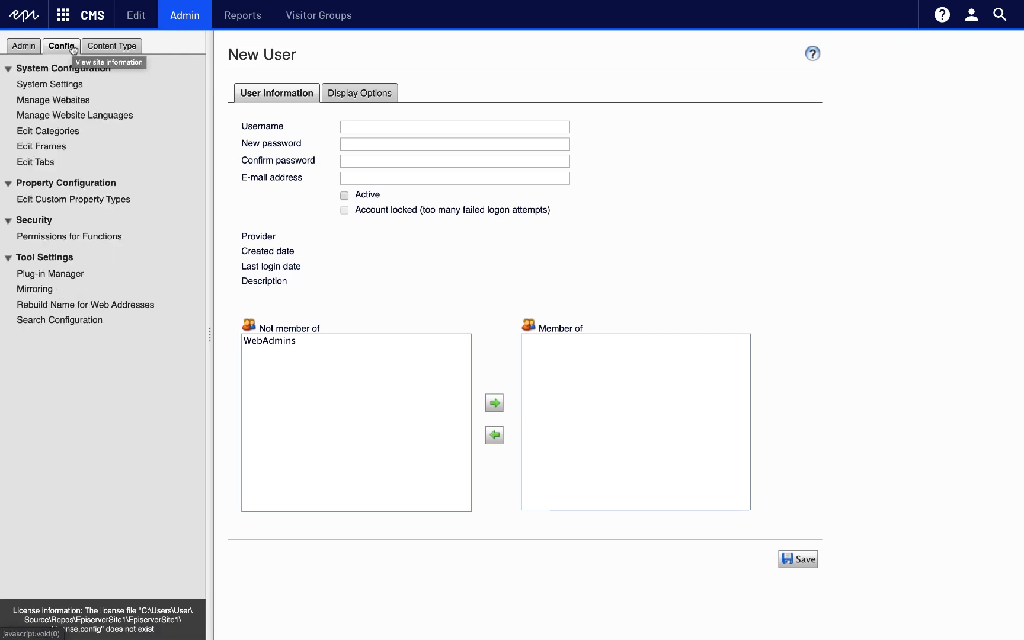
pyautogui.click(118, 116)
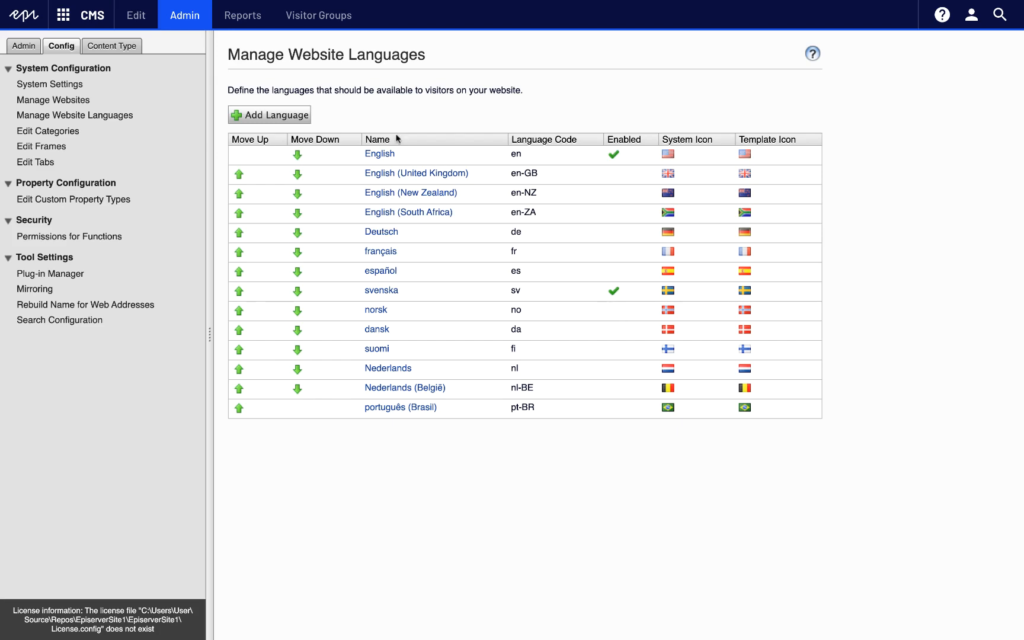
pyautogui.click(138, 23)
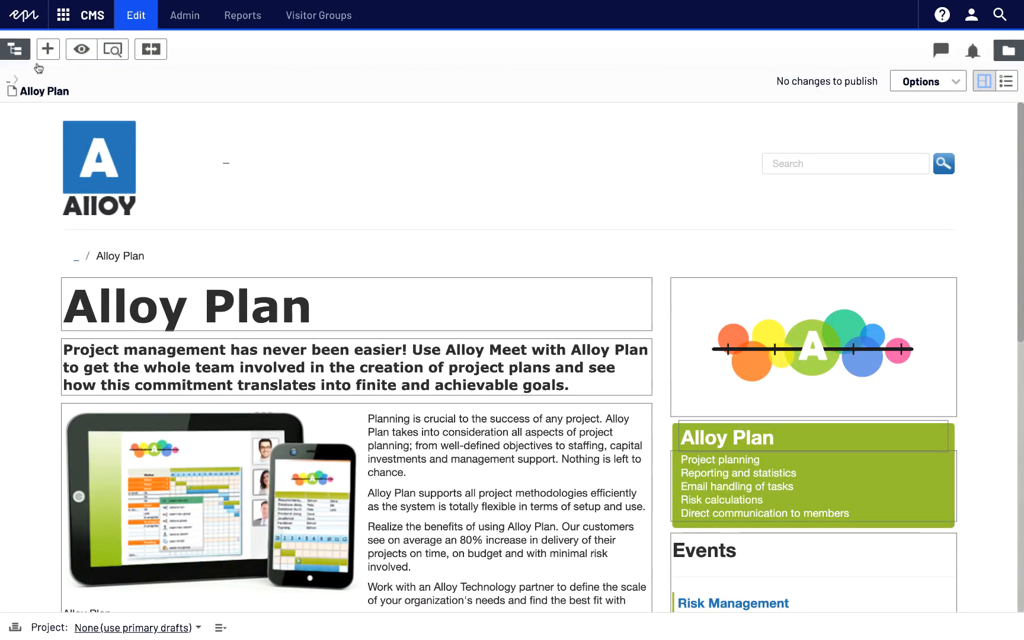
# Step: Add a Standard Page named 'Translation Test' under Alloy Plan in the page tree
pyautogui.click(15, 49)
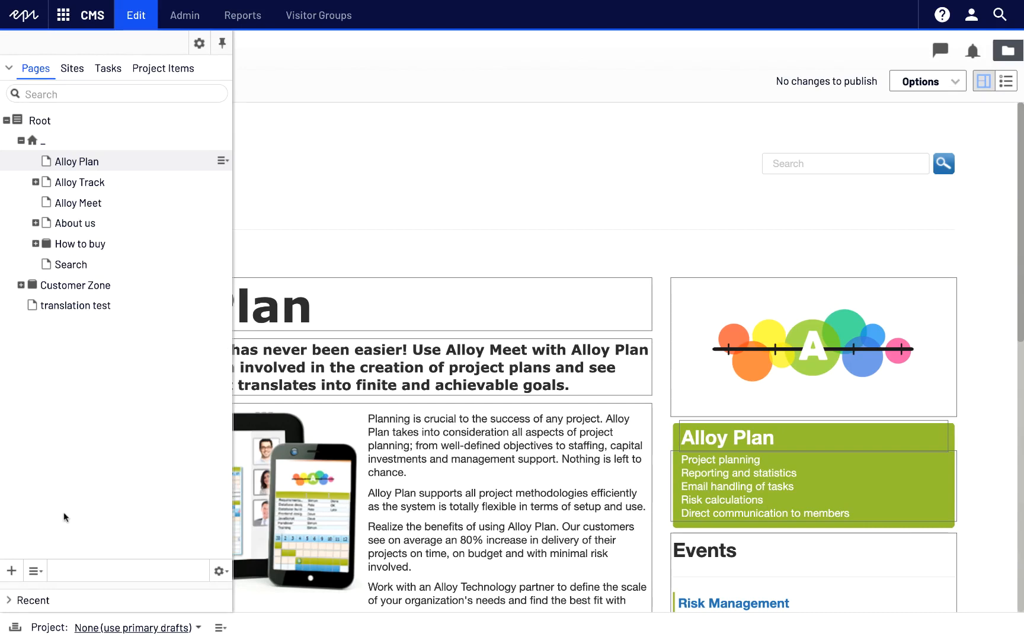
pyautogui.click(10, 572)
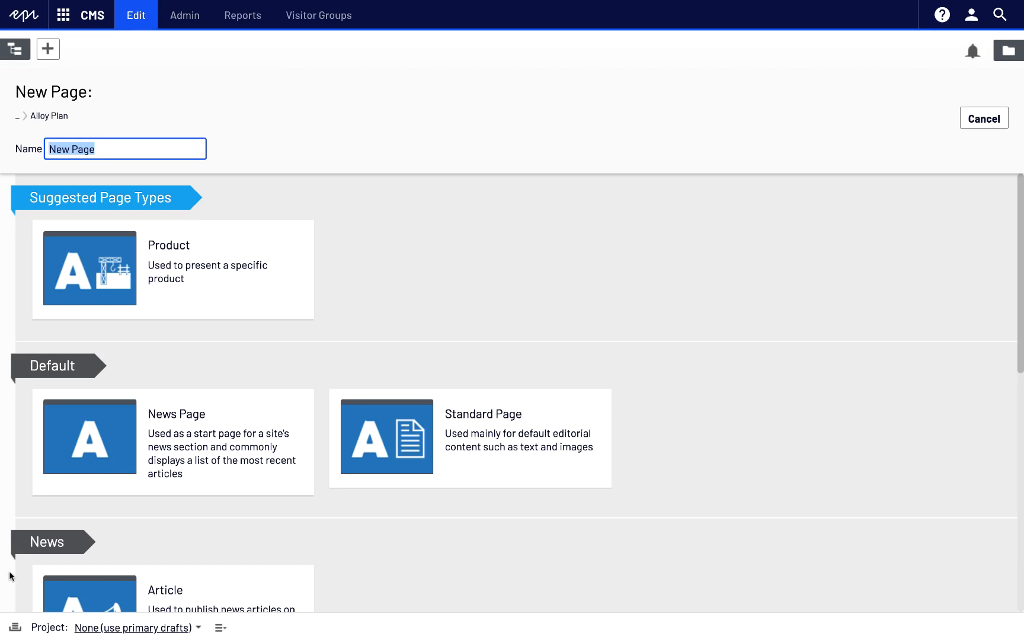
pyautogui.write('Transa')
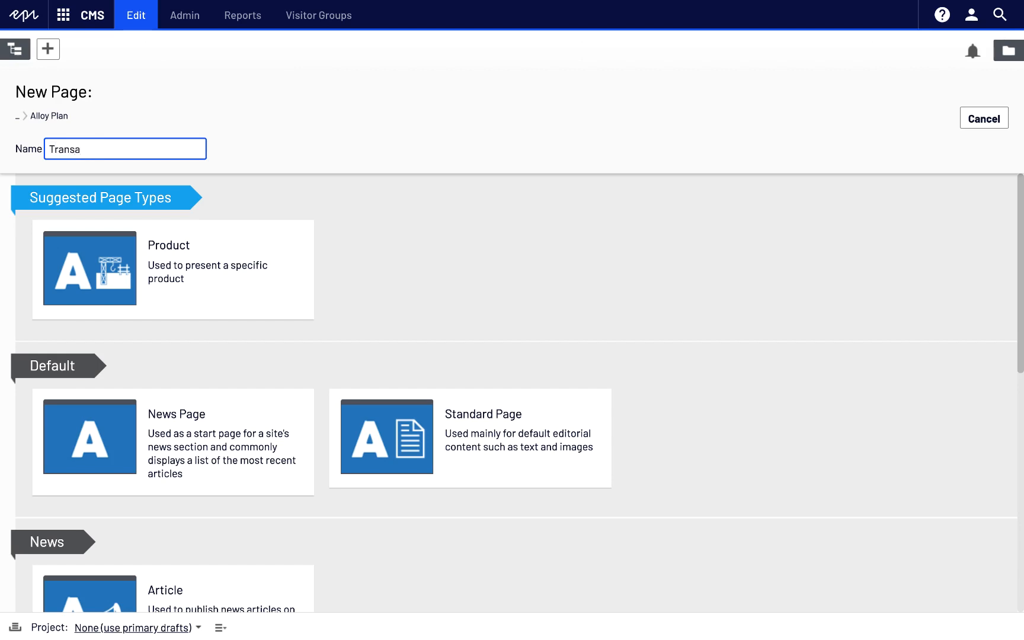
pyautogui.press('BackSpace')
pyautogui.write('lation Test')
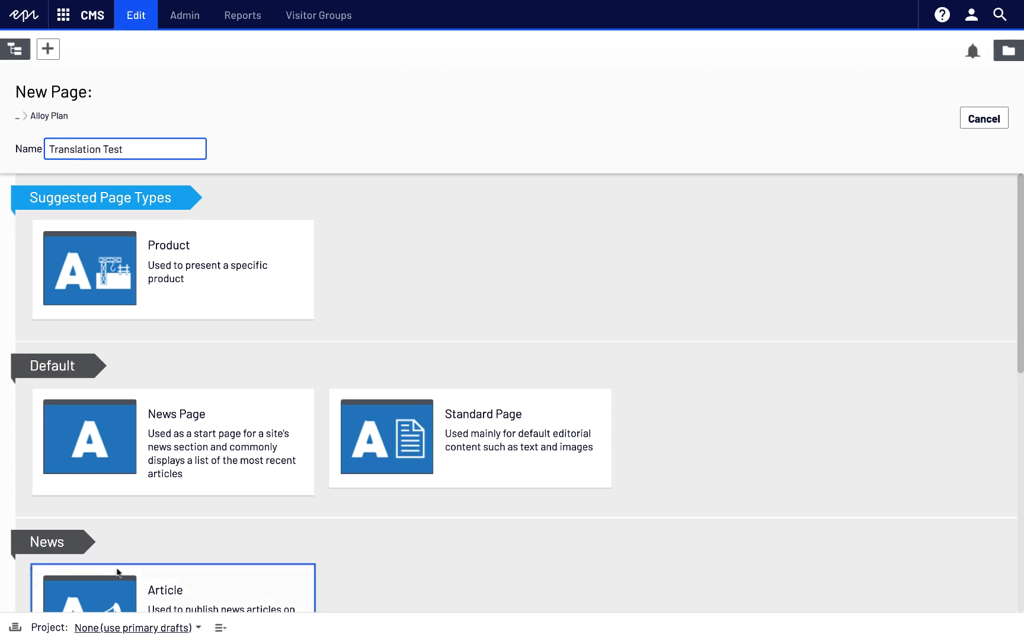
pyautogui.click(366, 465)
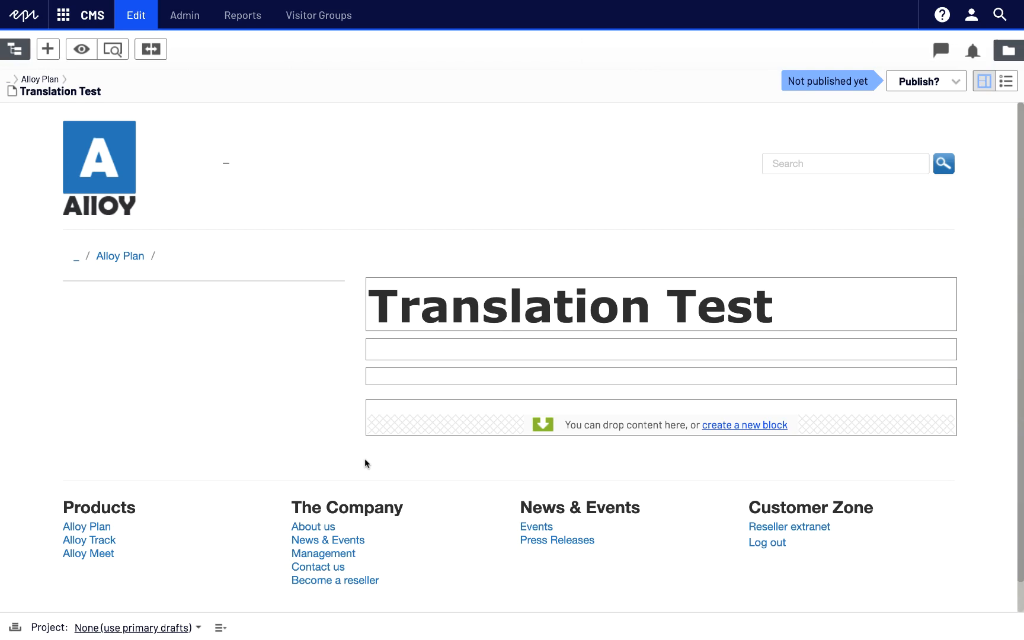
# Step: Enter intro 'This page is a translation test.', paste the machine translation body paragraph, and publish
pyautogui.click(391, 349)
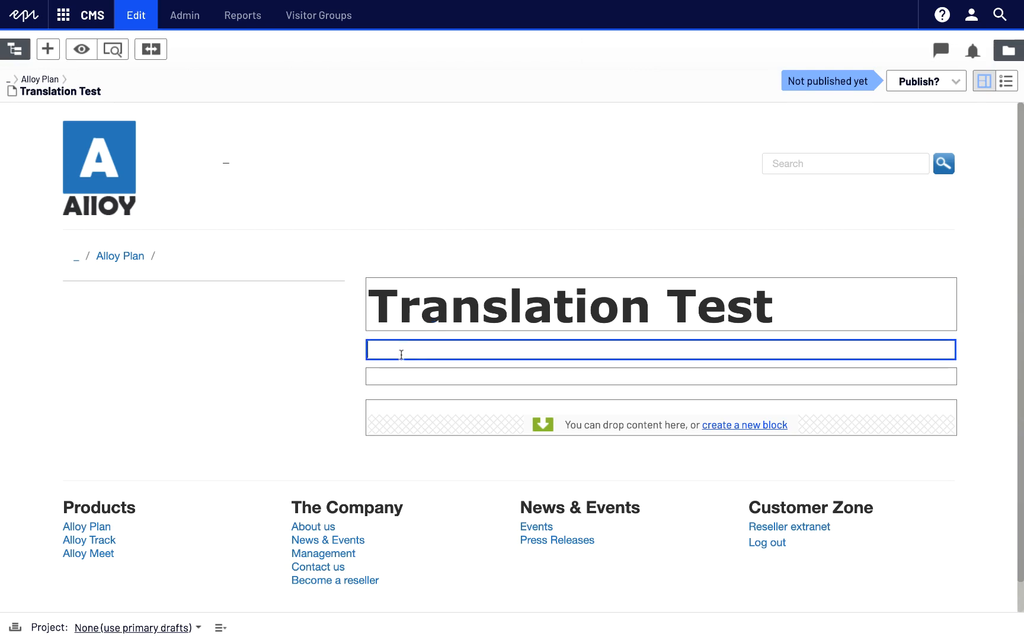
pyautogui.write('This page is a translatio')
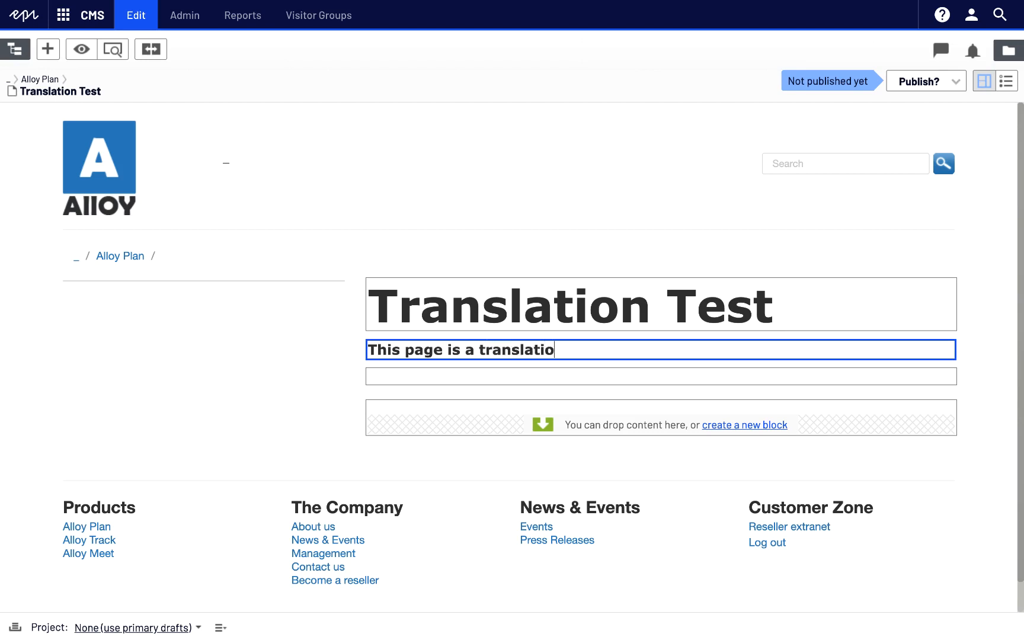
pyautogui.write('n test.')
pyautogui.click(384, 377)
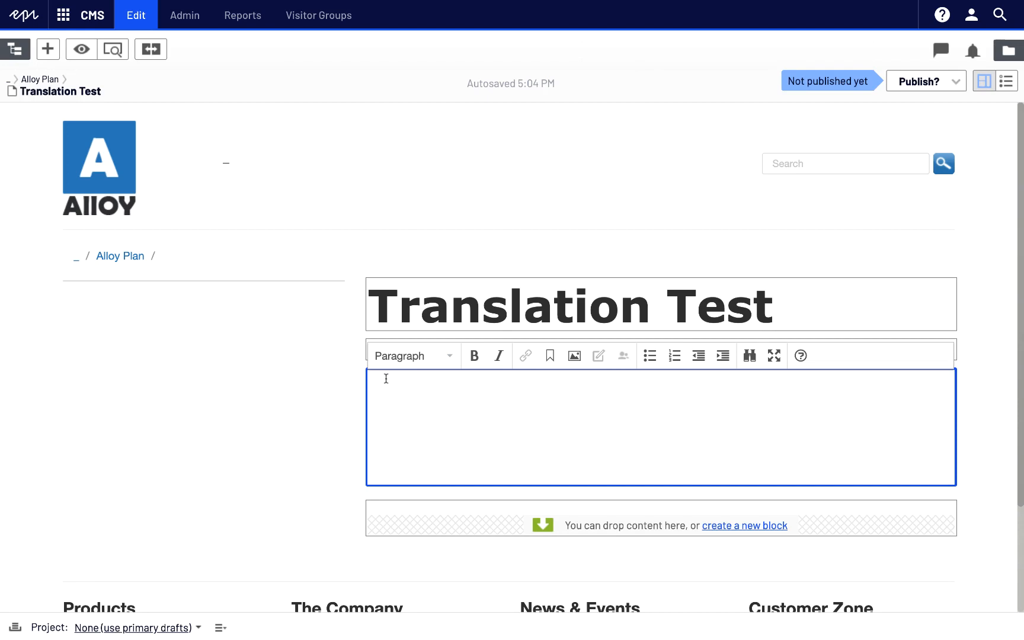
pyautogui.write('On a basic level, MT performs simple substitution of words in one language for words in another, but that alone usually cannot produce a good translation of a text because recognition of whole phrases and their closest counterparts in the target language is needed. Solving this problem with corpus statistical, and neural techniques is a rapidly growing field that is leading to better translations, handling differences in linguistic typology, translation of idioms, and the isolation of anomalies.')
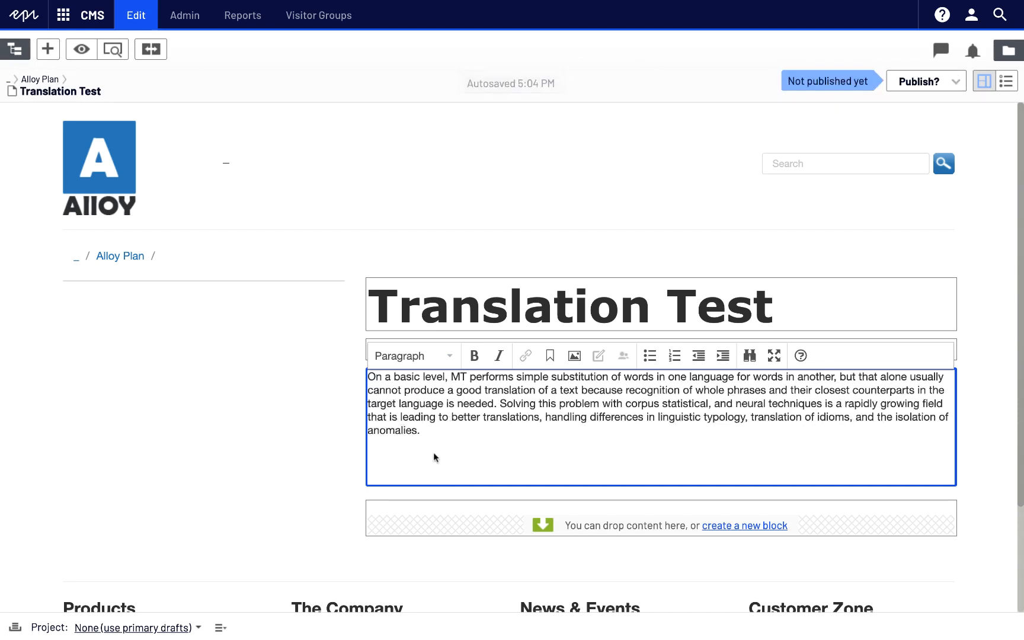
pyautogui.click(347, 453)
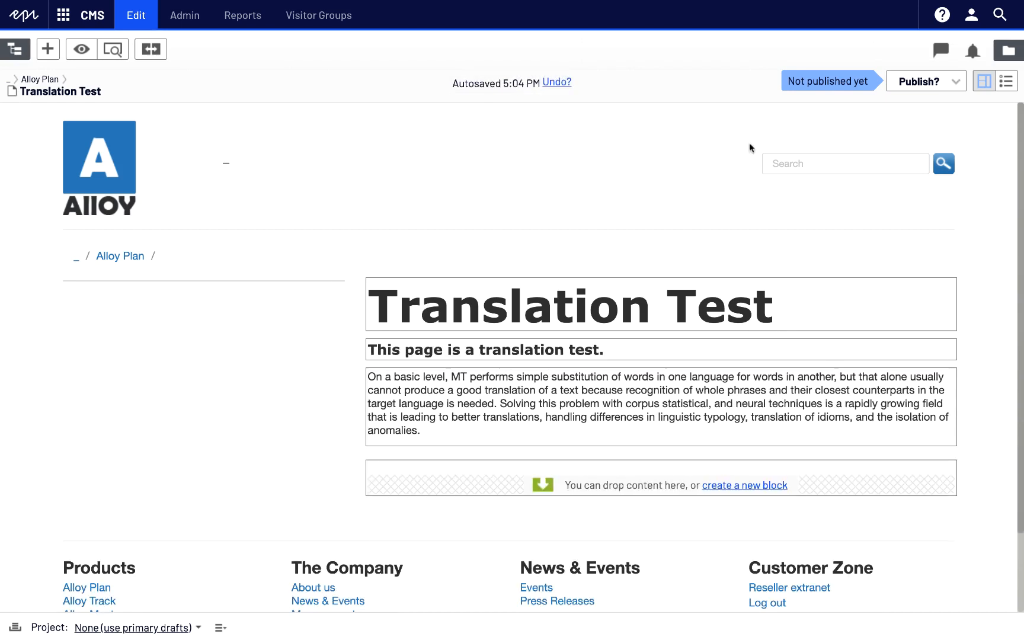
pyautogui.click(907, 87)
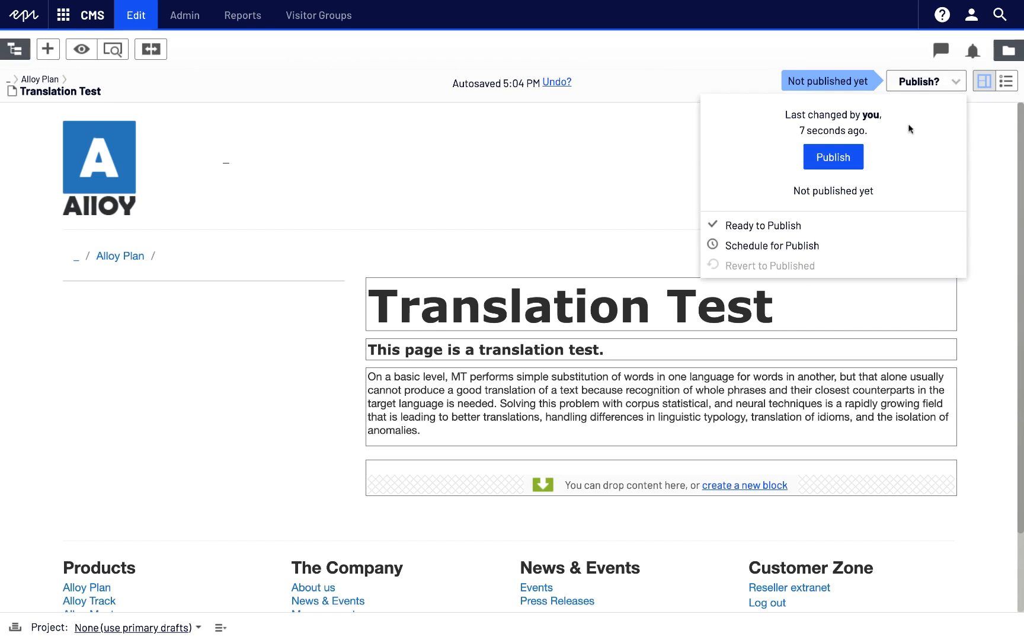
pyautogui.click(854, 160)
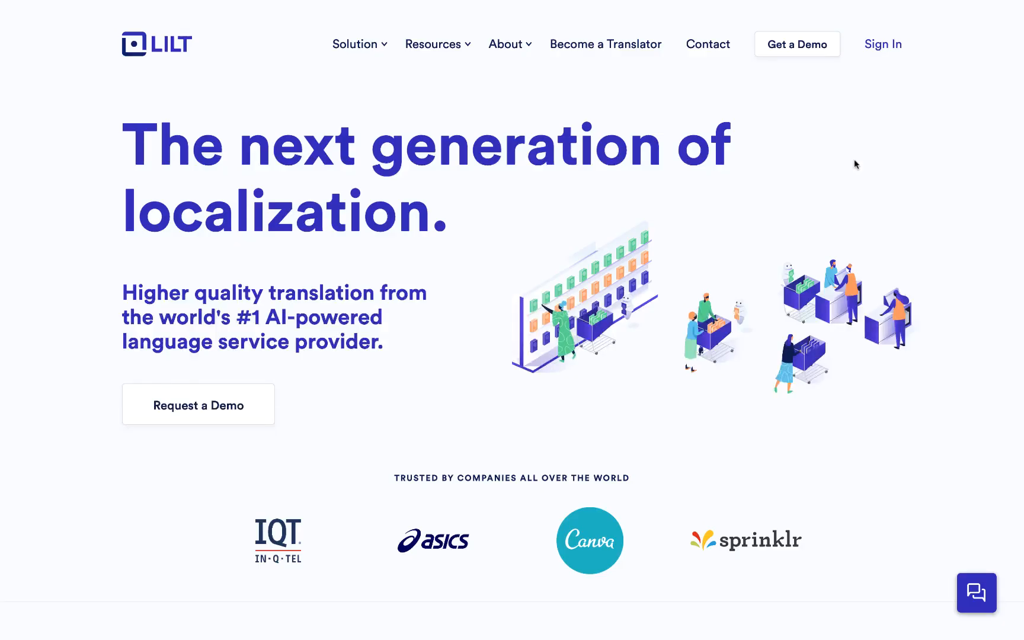
# Step: Sign in to Lilt with the account e-mail and password, then open the episerver import project
pyautogui.click(866, 51)
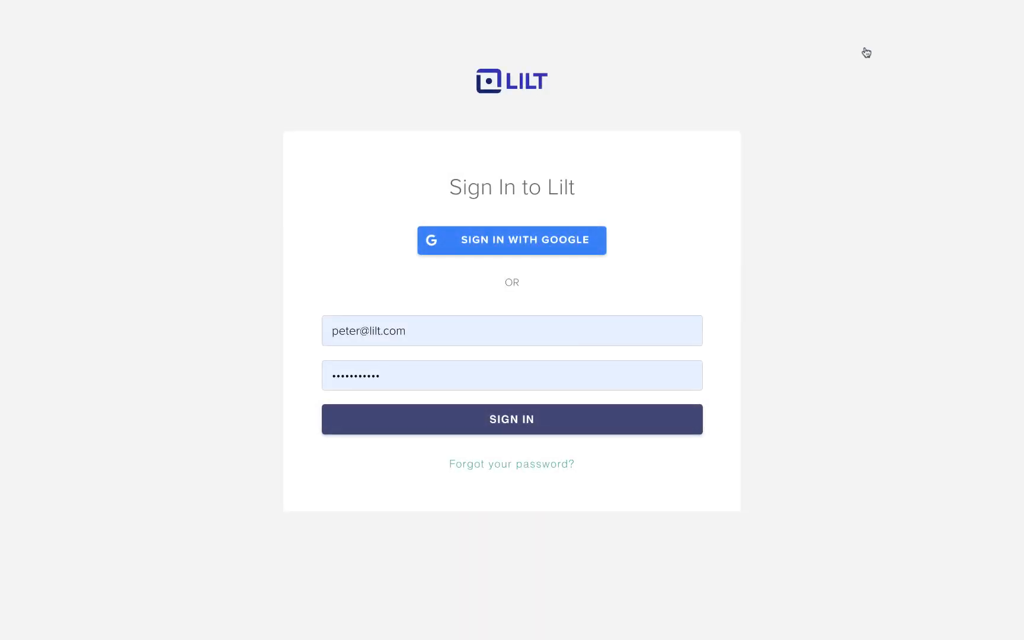
pyautogui.click(605, 333)
pyautogui.press('super+a')
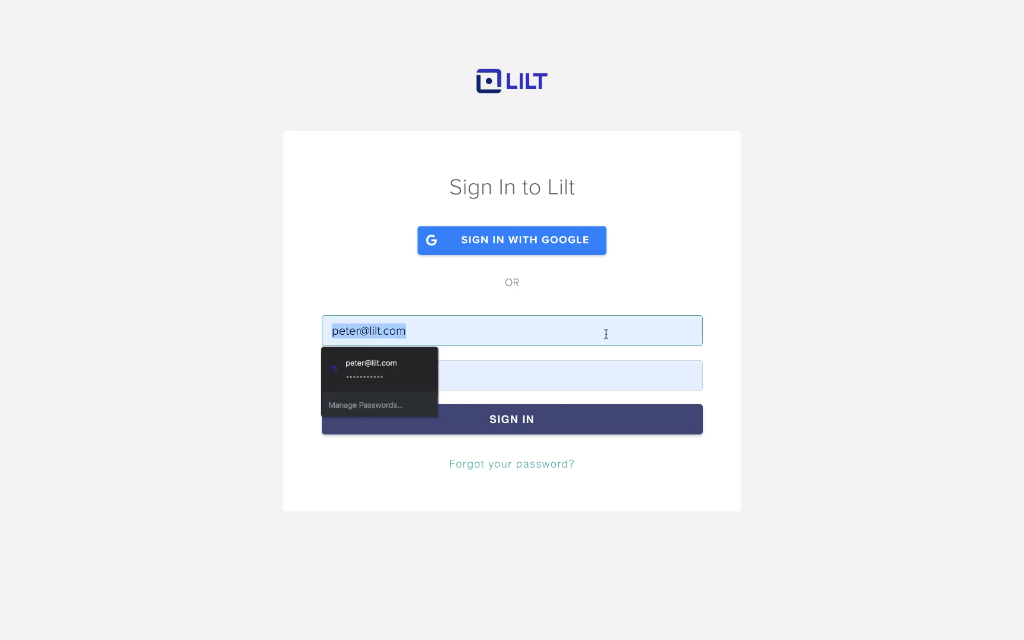
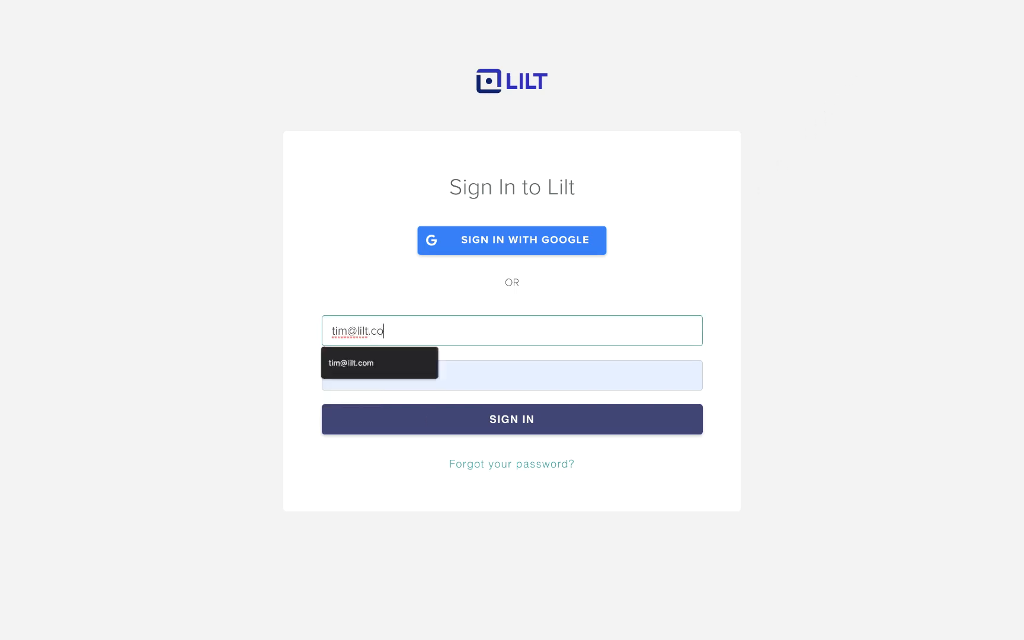
pyautogui.press('Tab')
pyautogui.write('••••••••••')
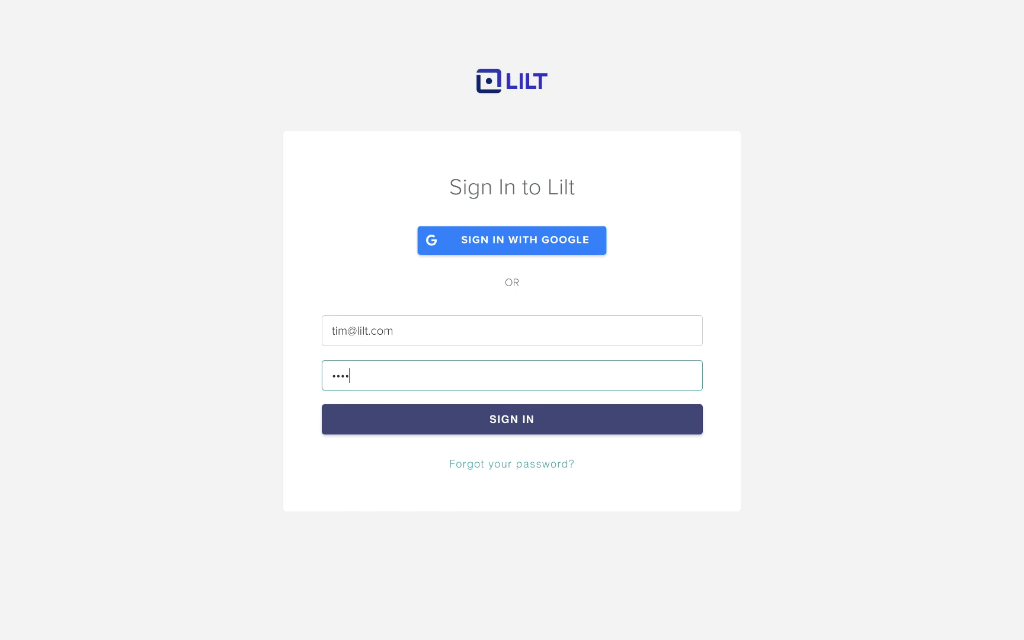
pyautogui.write('••')
pyautogui.press('Return')
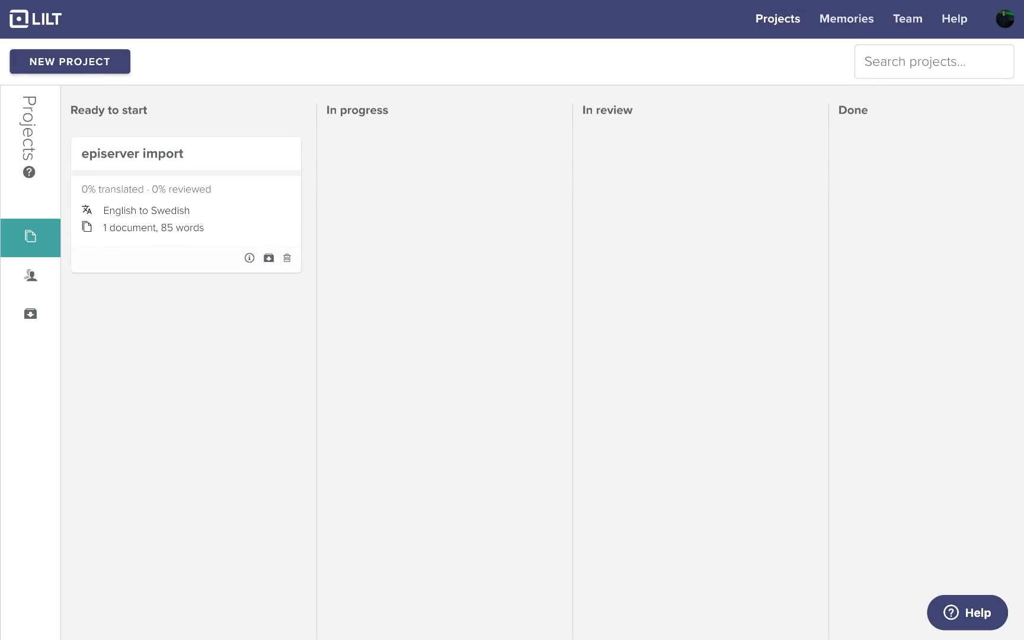
pyautogui.click(270, 203)
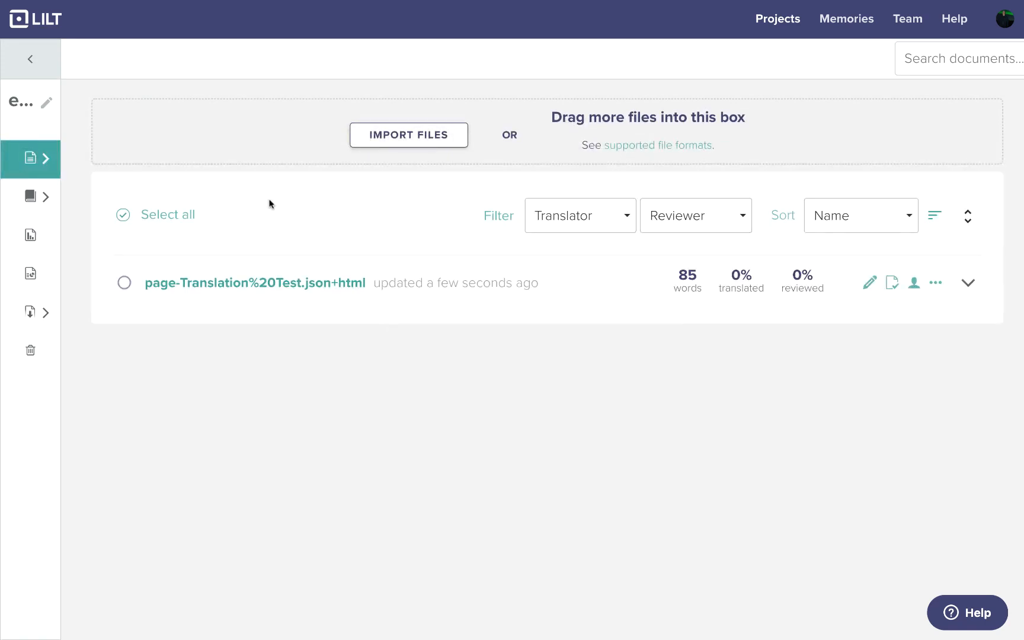
# Step: Open the Translation Test file and confirm Swedish for the title and second segment ('Den här sidan är…')
pyautogui.click(297, 283)
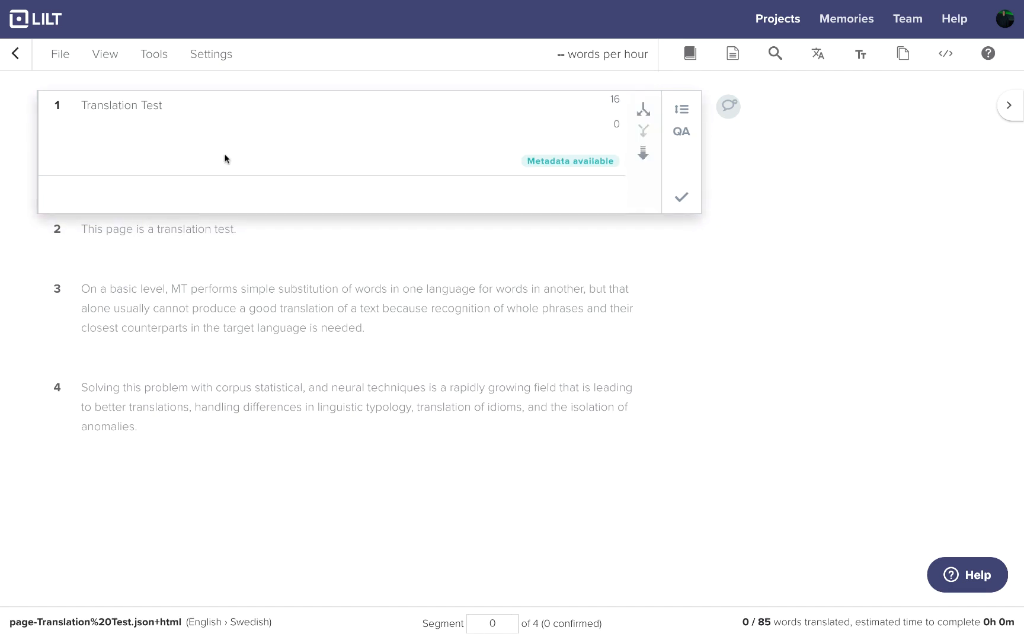
pyautogui.press('Return')
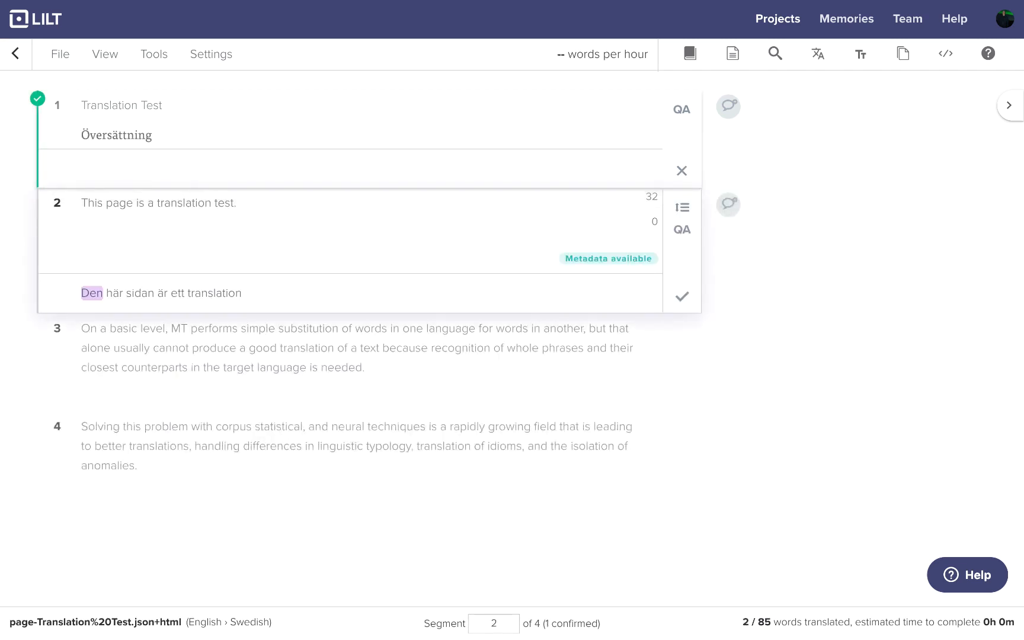
pyautogui.write('Den här sidan är')
pyautogui.hotkey('shift', 'Return')
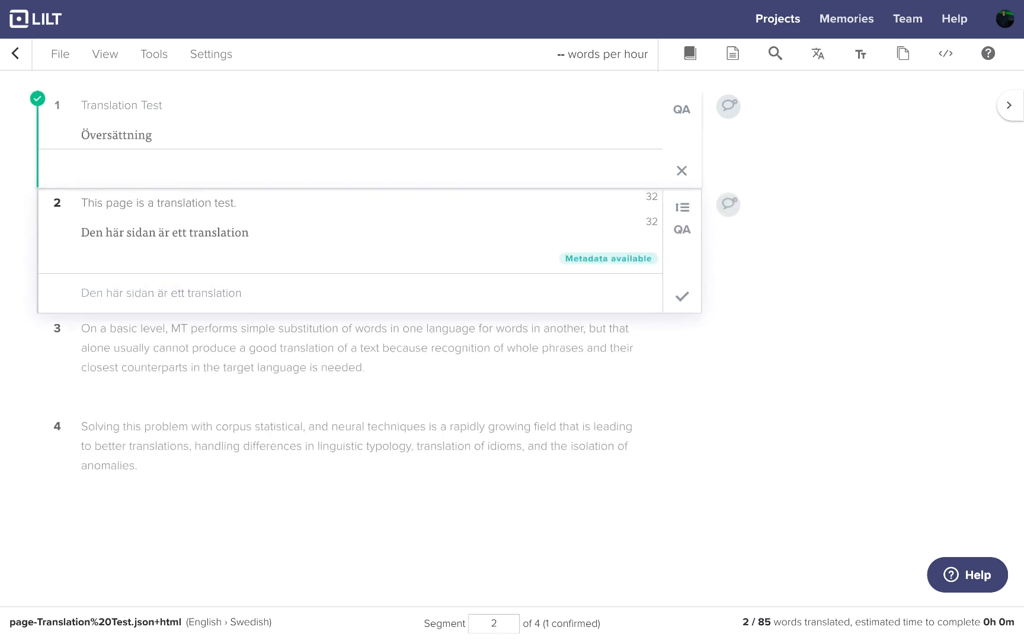
pyautogui.hotkey('ctrl', 'Return')
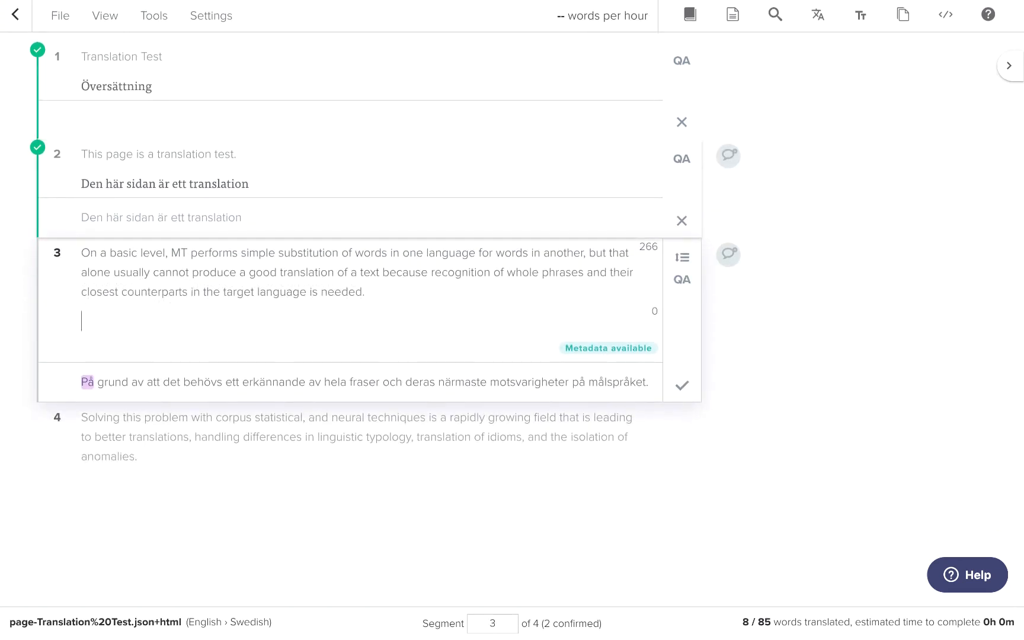
# Step: Accept and confirm the suggested Swedish for segments 3 and 4, then mark the document done
pyautogui.press('Return')
pyautogui.press('Return')
pyautogui.press('Return')
pyautogui.press('Return')
pyautogui.press('Return')
pyautogui.press('Return')
pyautogui.press('Return')
pyautogui.press('Return')
pyautogui.press('Return')
pyautogui.press('Return')
pyautogui.press('Return')
pyautogui.press('Return')
pyautogui.press('Return')
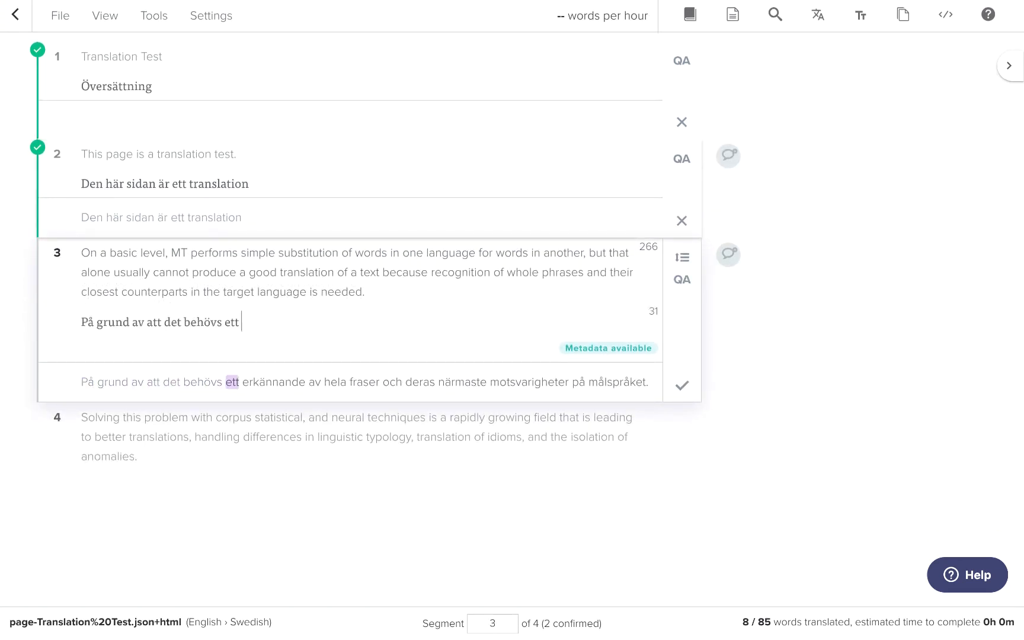
pyautogui.press('Return')
pyautogui.press('Return')
pyautogui.press('Return')
pyautogui.press('Return')
pyautogui.hotkey('ctrl', 'Return')
pyautogui.press('Return')
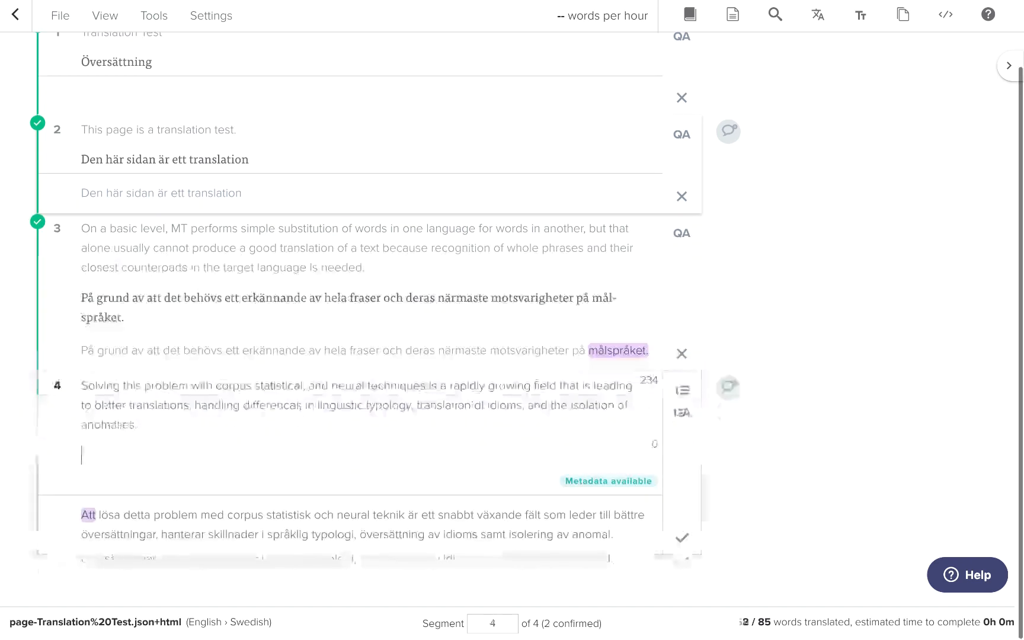
pyautogui.press('Return')
pyautogui.press('Return')
pyautogui.press('Return')
pyautogui.press('Return')
pyautogui.press('Return')
pyautogui.press('Return')
pyautogui.press('Return')
pyautogui.press('Return')
pyautogui.press('Return')
pyautogui.press('Return')
pyautogui.press('Return')
pyautogui.press('Return')
pyautogui.press('Return')
pyautogui.press('Return')
pyautogui.press('Return')
pyautogui.press('Return')
pyautogui.press('Return')
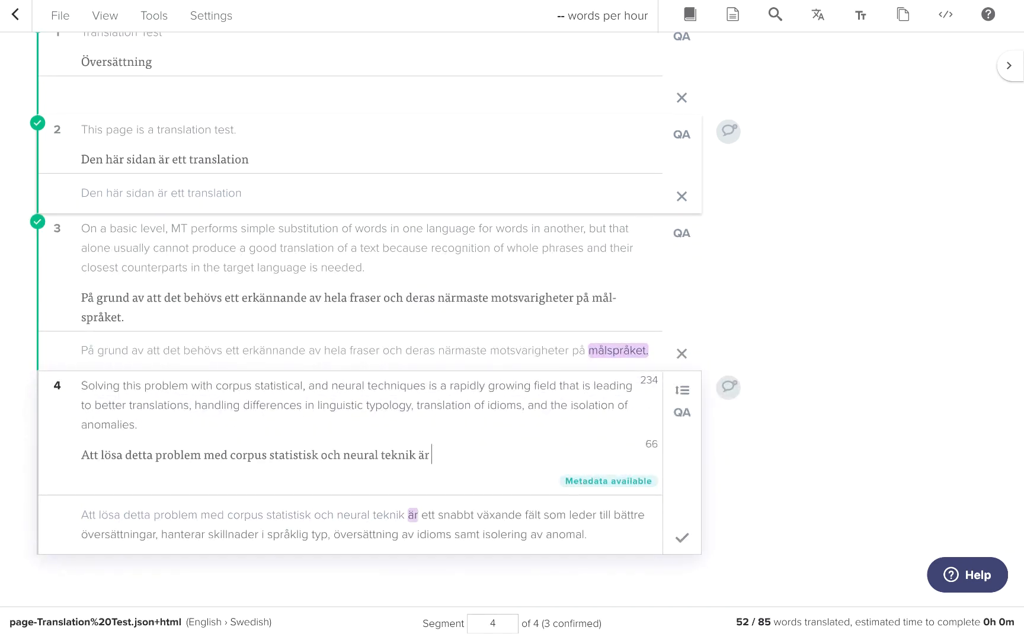
pyautogui.press('Return')
pyautogui.press('Return')
pyautogui.press('Return')
pyautogui.press('Return')
pyautogui.press('Return')
pyautogui.press('Return')
pyautogui.press('Return')
pyautogui.press('Return')
pyautogui.press('Return')
pyautogui.press('Return')
pyautogui.press('Return')
pyautogui.press('Return')
pyautogui.press('Return')
pyautogui.press('Return')
pyautogui.press('Return')
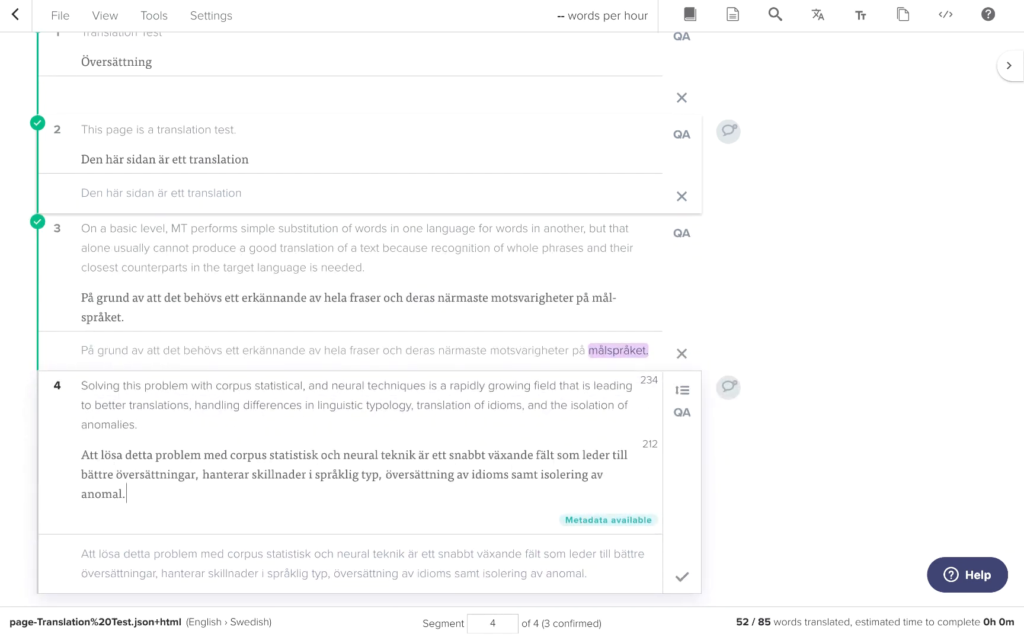
pyautogui.hotkey('ctrl', 'Return')
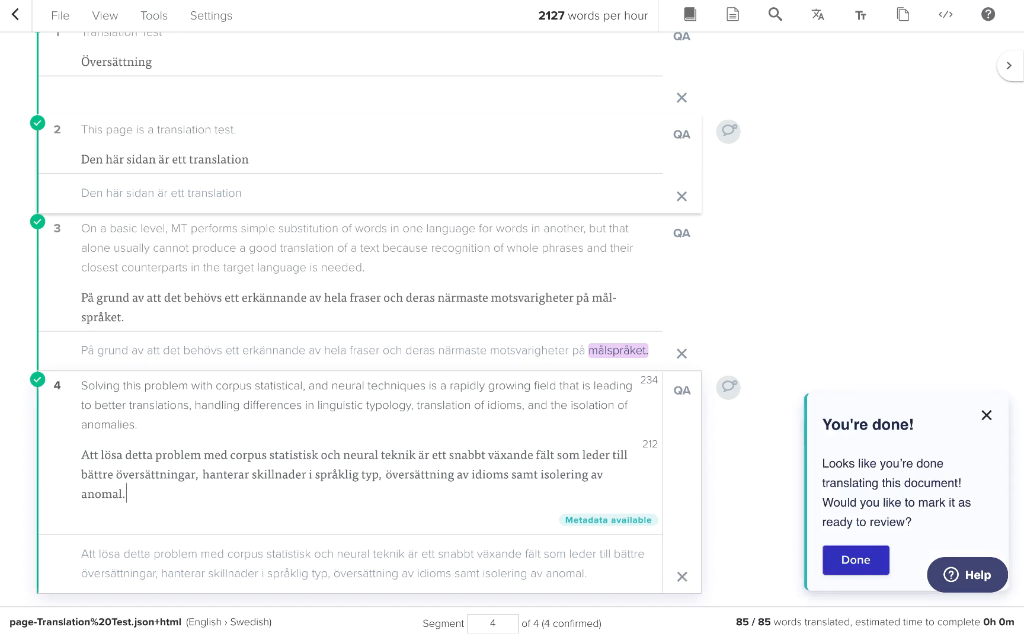
pyautogui.click(831, 552)
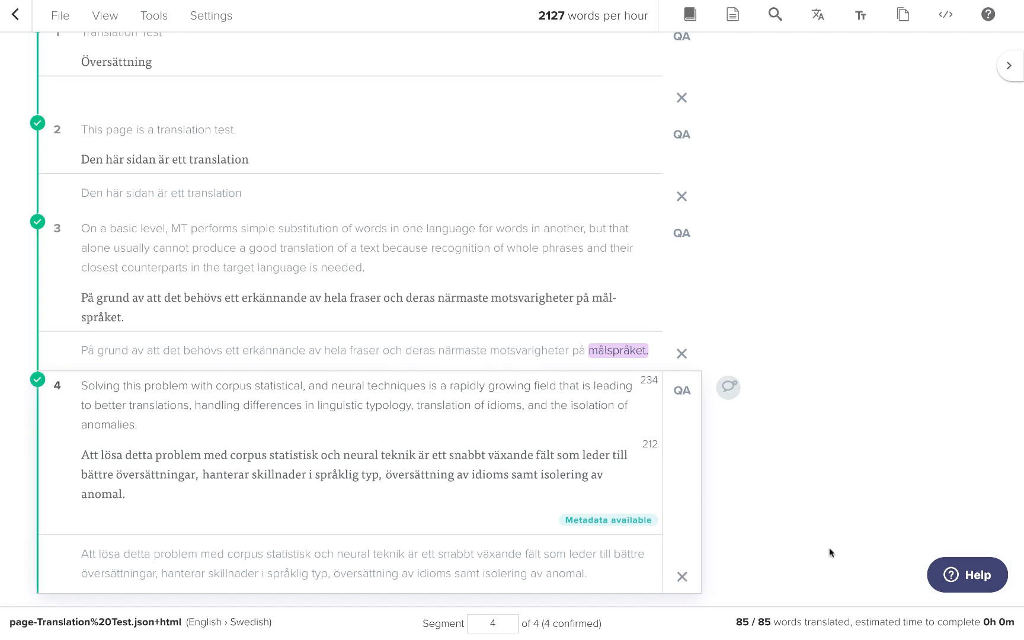
# Step: Open the translated Translation Test file in review and accept all four Swedish segments
pyautogui.click(15, 15)
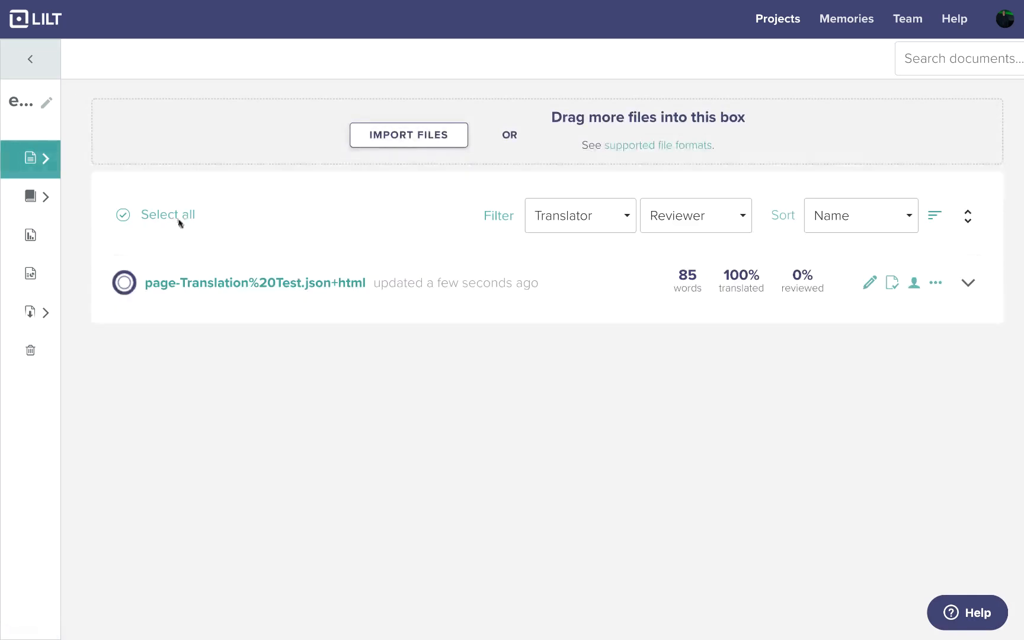
pyautogui.click(891, 284)
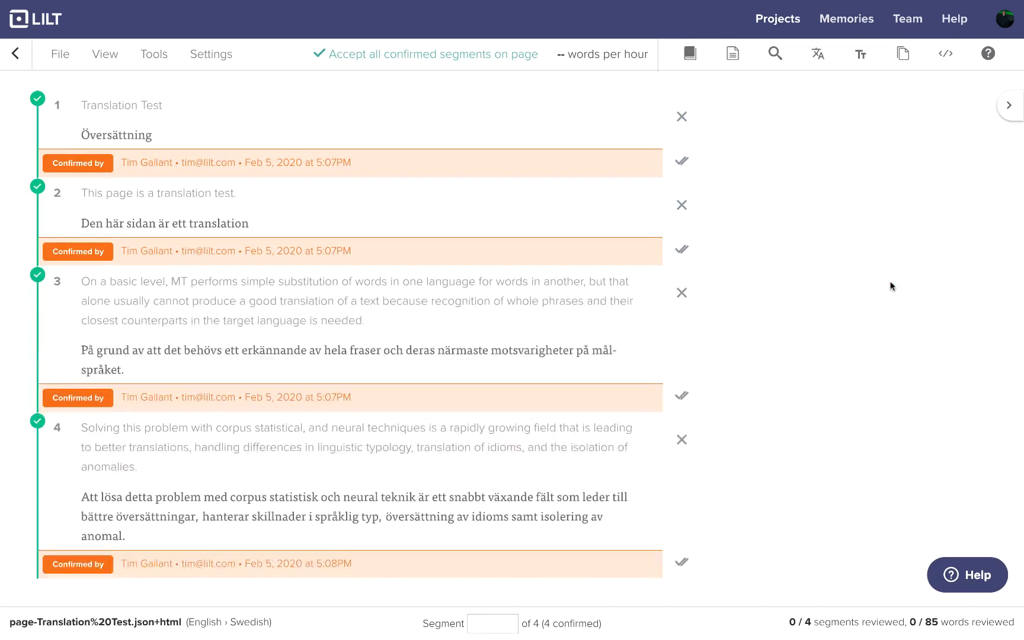
pyautogui.click(682, 161)
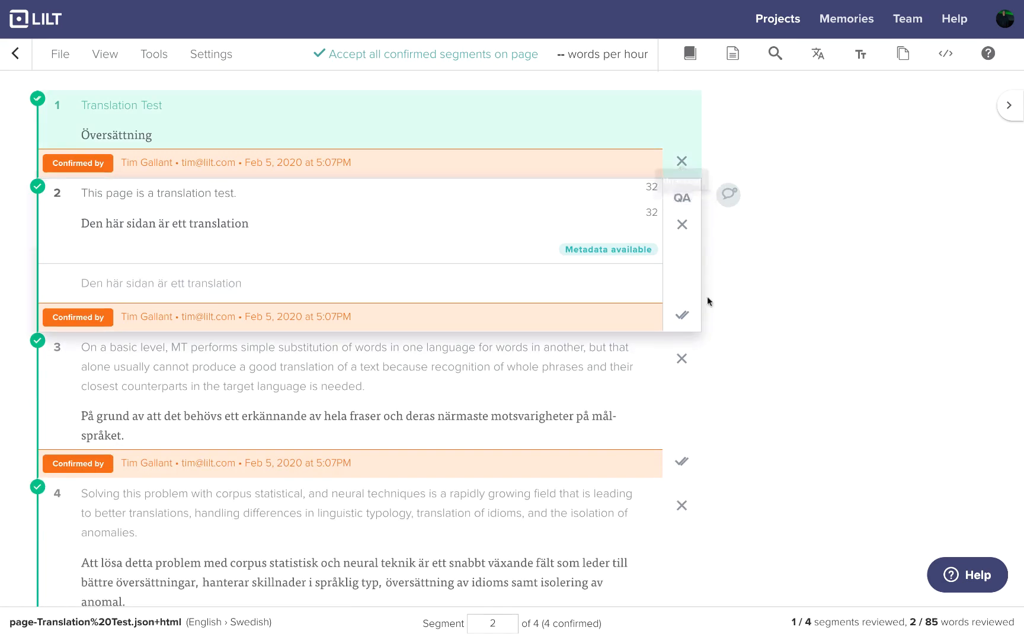
pyautogui.click(682, 315)
pyautogui.click(681, 409)
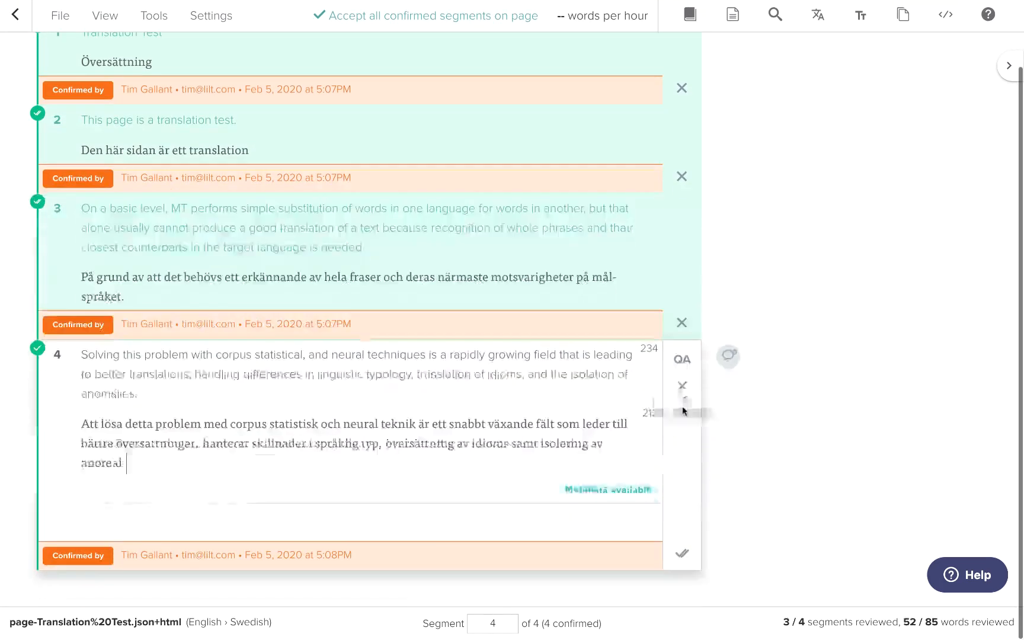
pyautogui.click(681, 576)
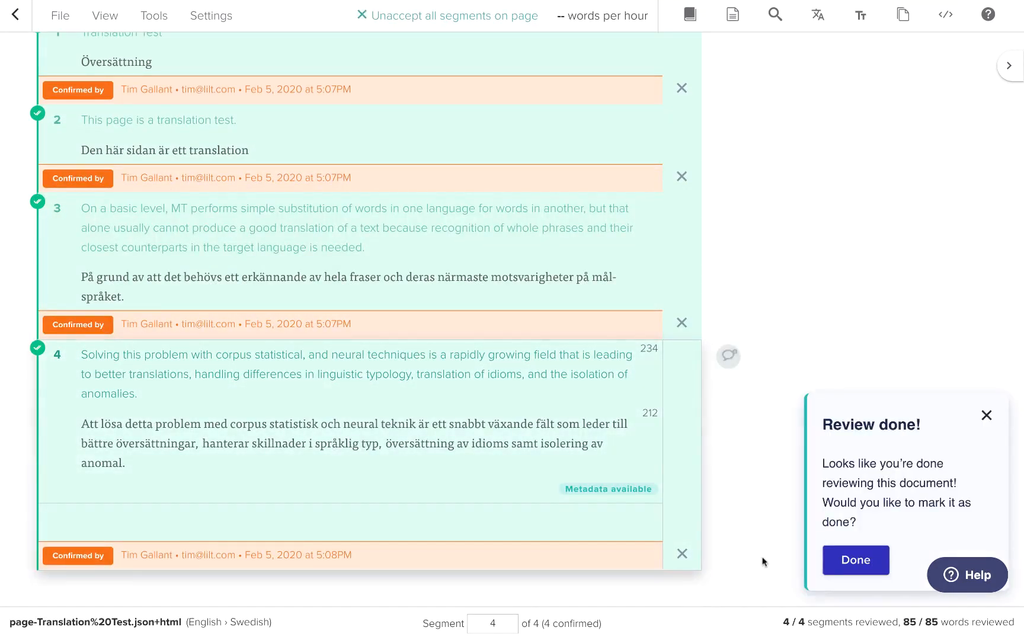
# Step: Finish the review and return to the Lilt projects board
pyautogui.click(831, 563)
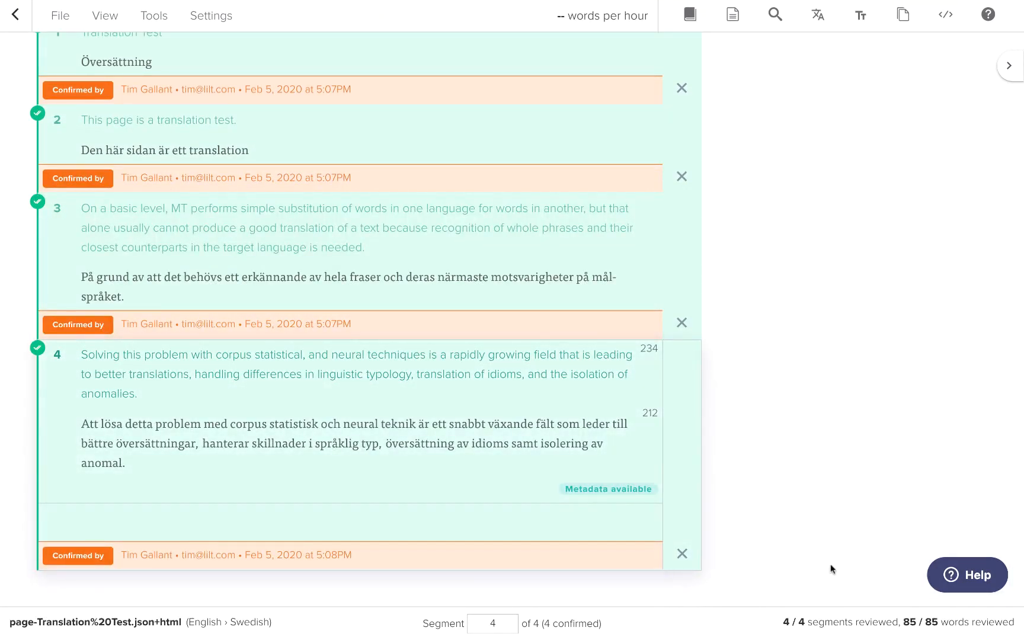
pyautogui.click(16, 15)
pyautogui.click(77, 60)
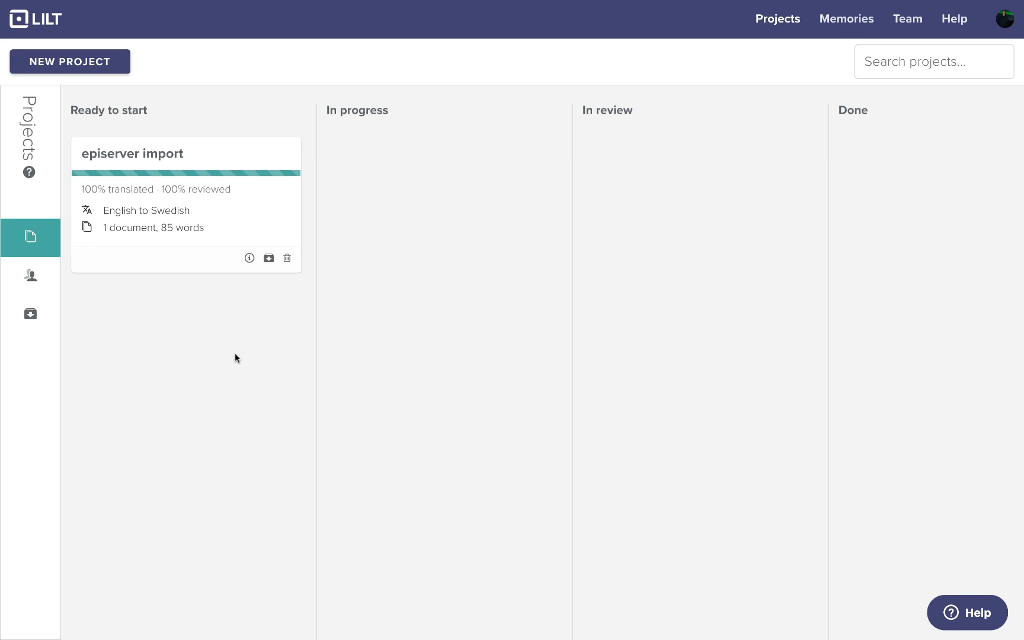
# Step: Move the episerver import project card into the In progress column
pyautogui.moveTo(235, 215); pyautogui.dragTo(969, 201)
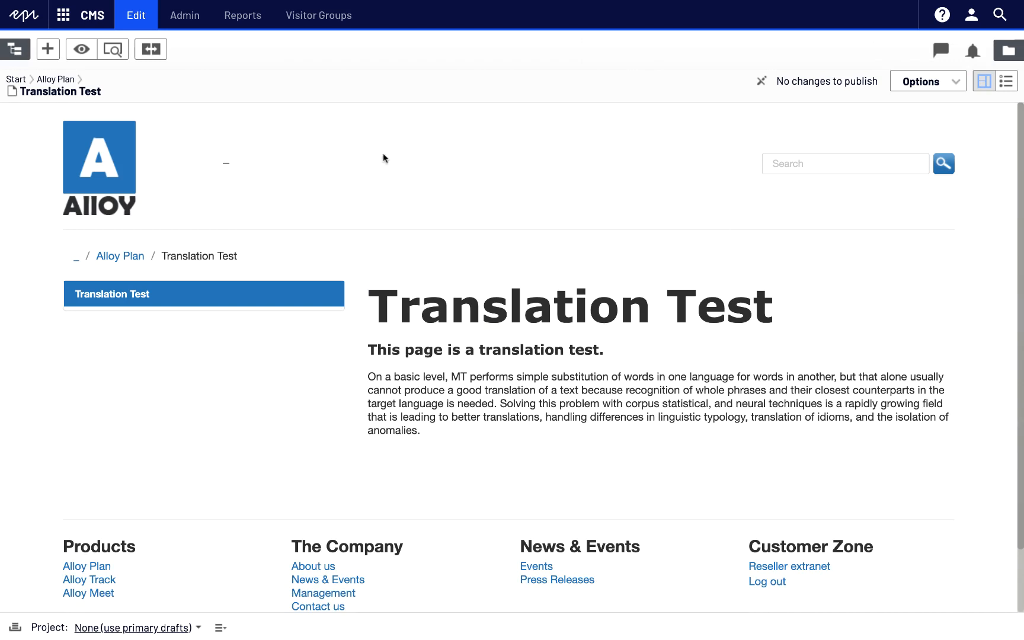
# Step: Compare the English and Swedish versions of the Translation Test page in Episerver
pyautogui.click(151, 50)
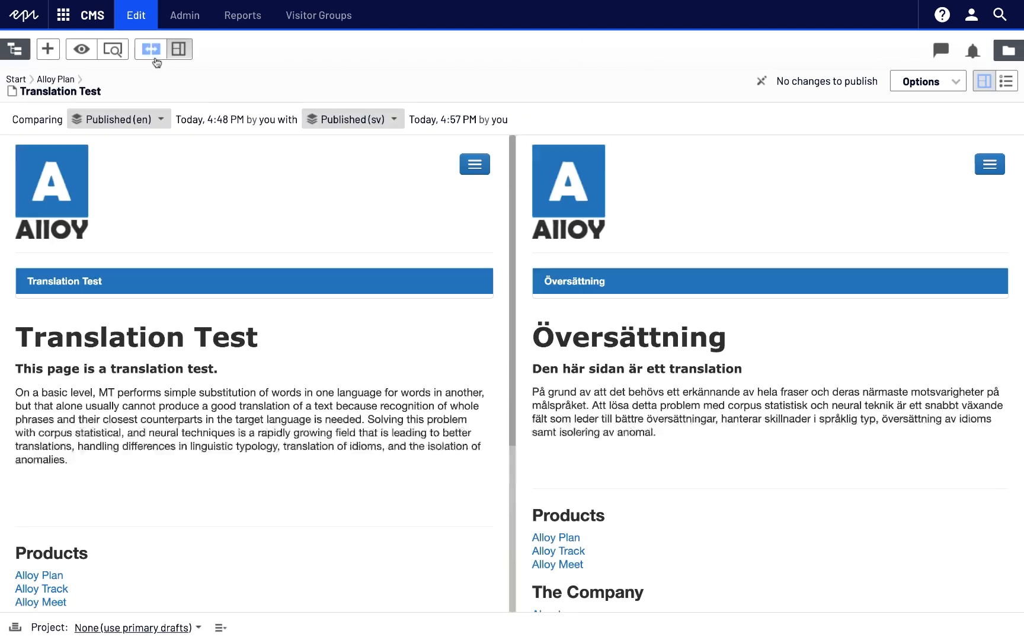